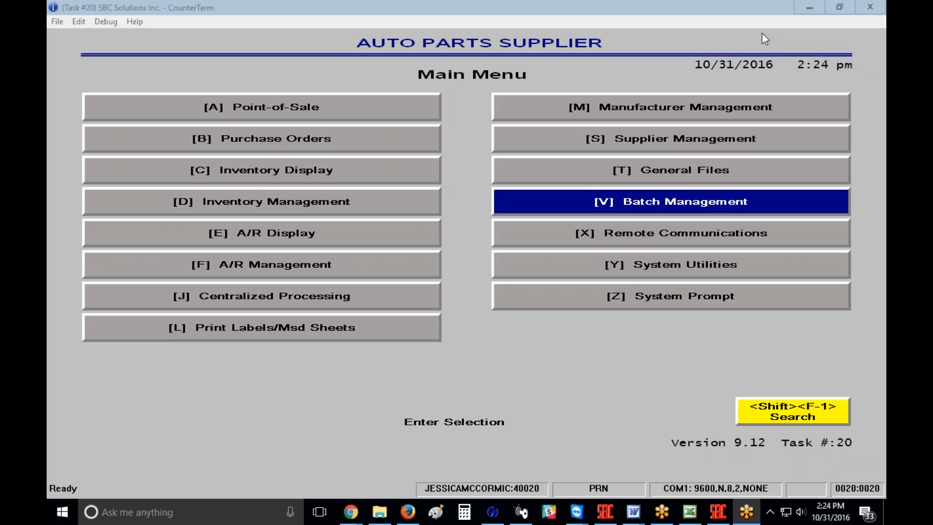
Open Batch Scheduling from Batch Management and deactivate the batch 6 scheduler
{"action": "left_click", "coordinate": [676, 211]}
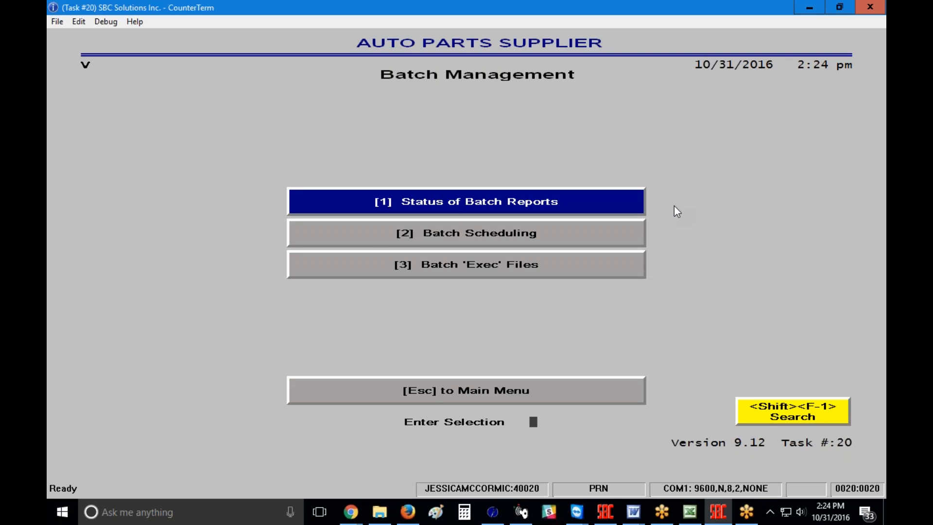
{"action": "left_click", "coordinate": [490, 234]}
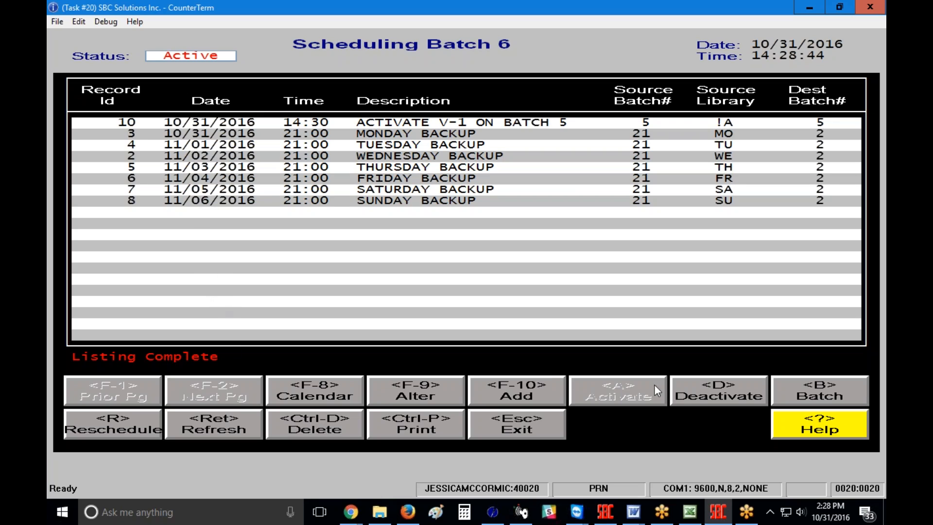
{"action": "left_click", "coordinate": [716, 394]}
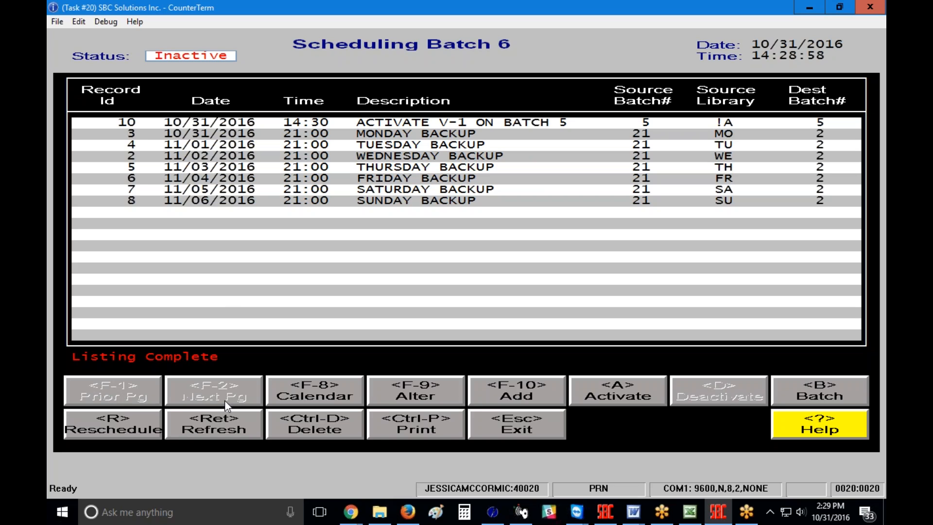
View the Calendar File and the prompt for altering a schedule record, leaving both without making changes
{"action": "left_click", "coordinate": [324, 397]}
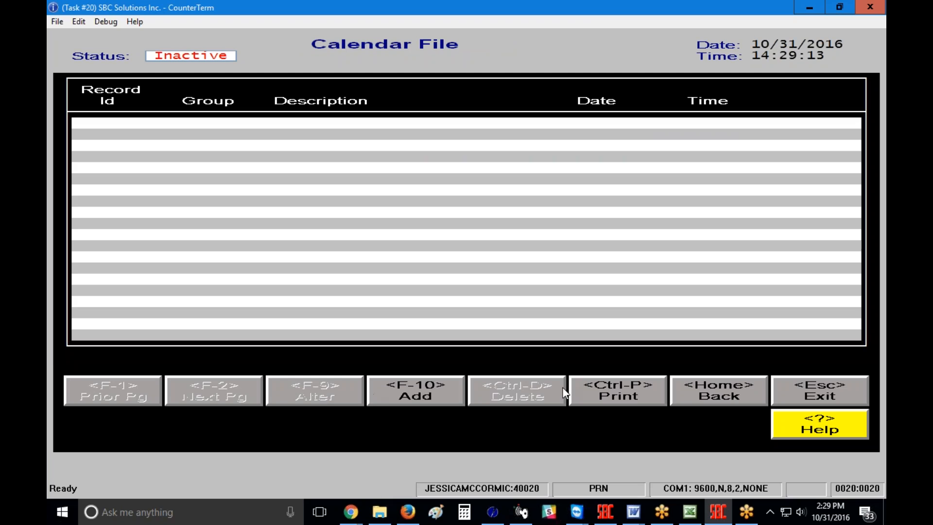
{"action": "left_click", "coordinate": [727, 388]}
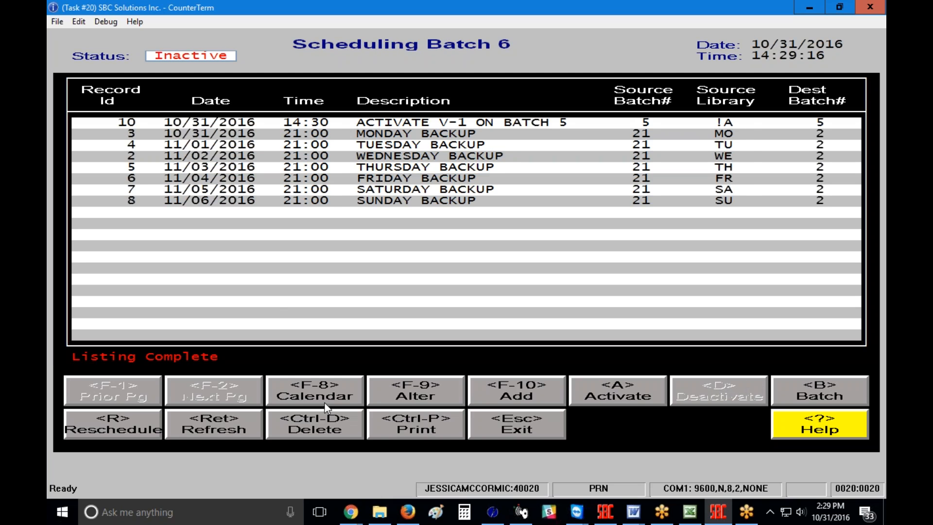
{"action": "left_click", "coordinate": [406, 394]}
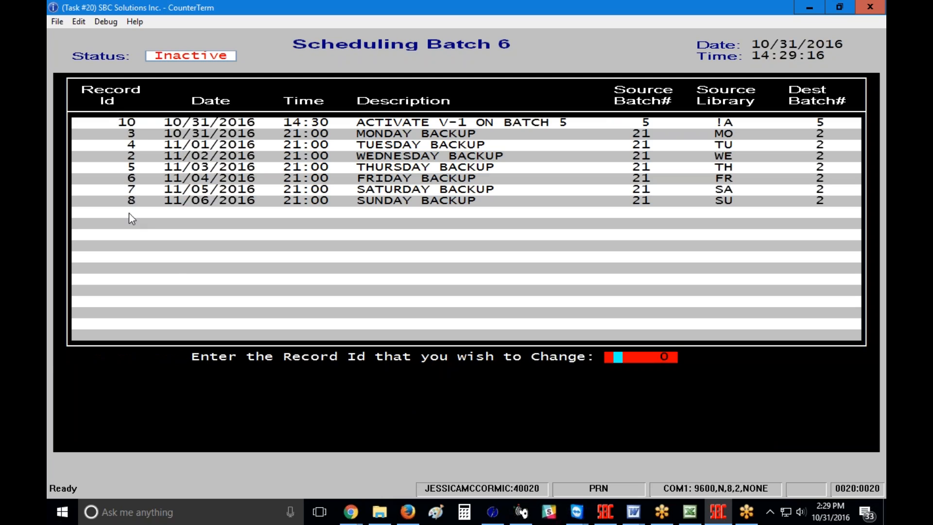
{"action": "key", "text": "Escape"}
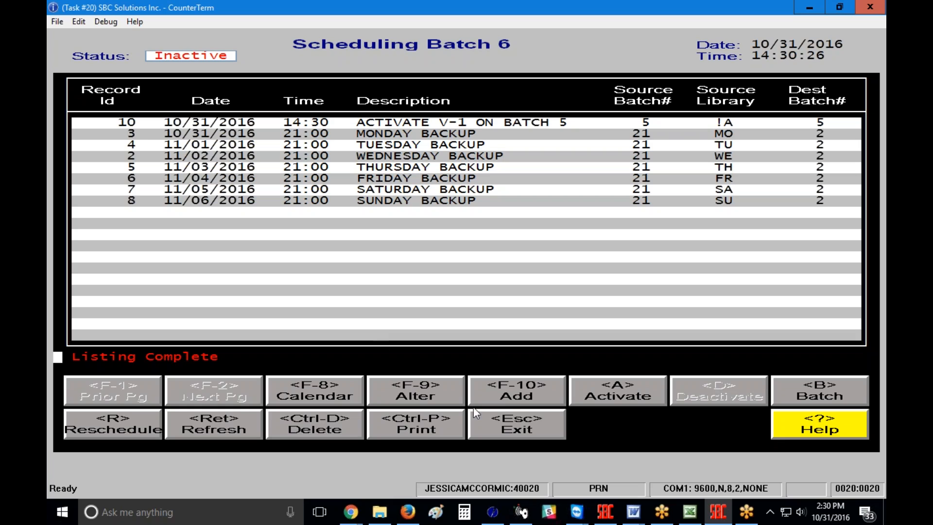
Add a new schedule record with next scheduled date 20161031 and time 21:45
{"action": "left_click", "coordinate": [519, 393]}
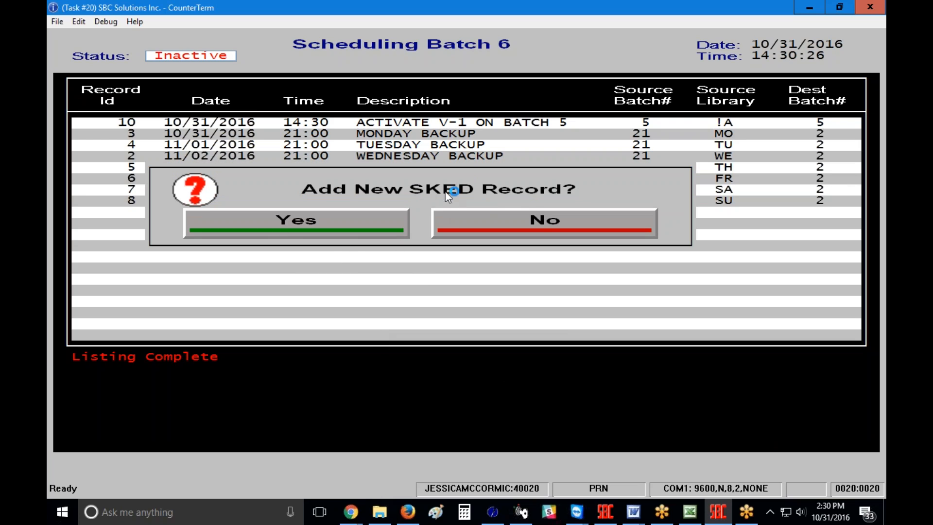
{"action": "left_click", "coordinate": [336, 220]}
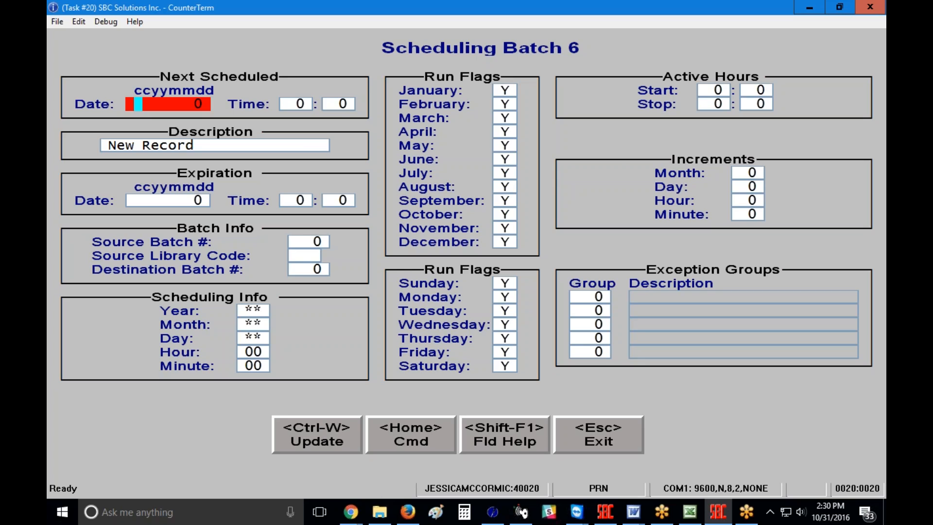
{"action": "type", "text": "20161031"}
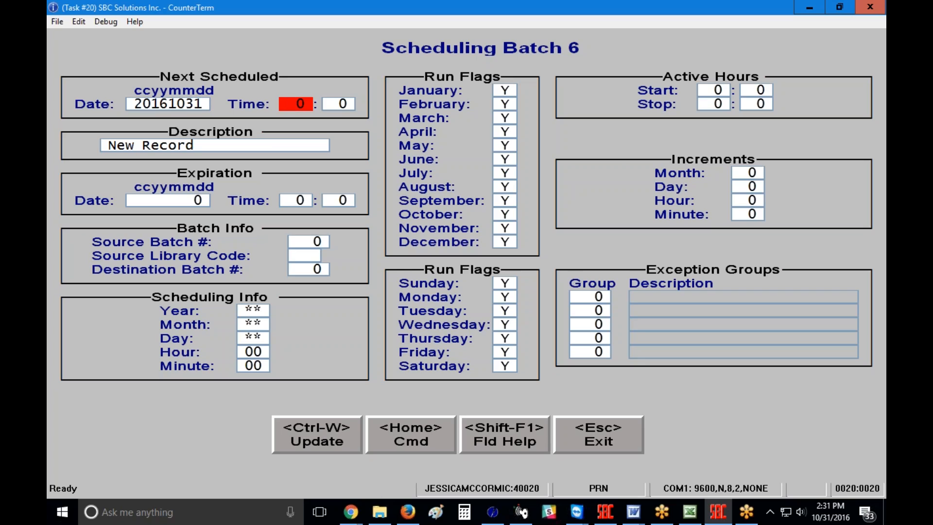
{"action": "type", "text": "21:45"}
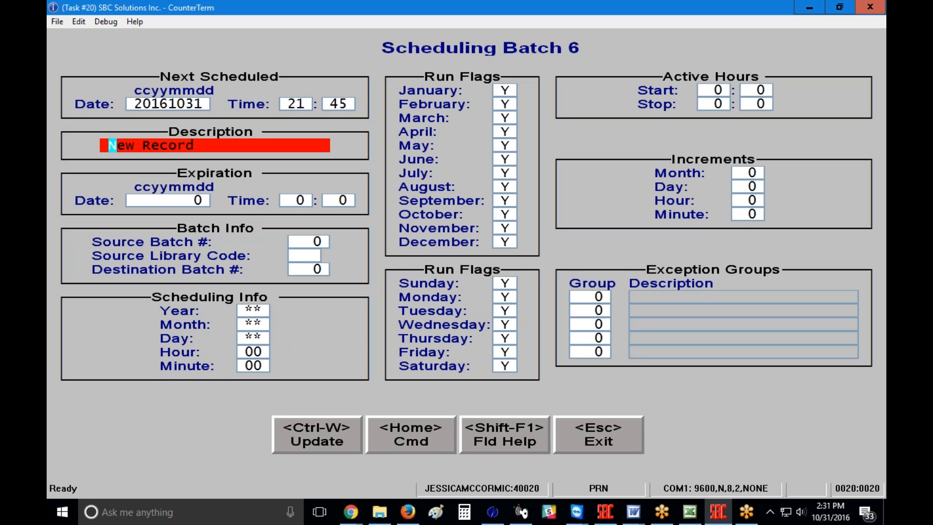
Describe the record as Daily Print, skip the expiration, and set source batch 5, source library code DP and destination batch 5
{"action": "key", "text": "Return"}
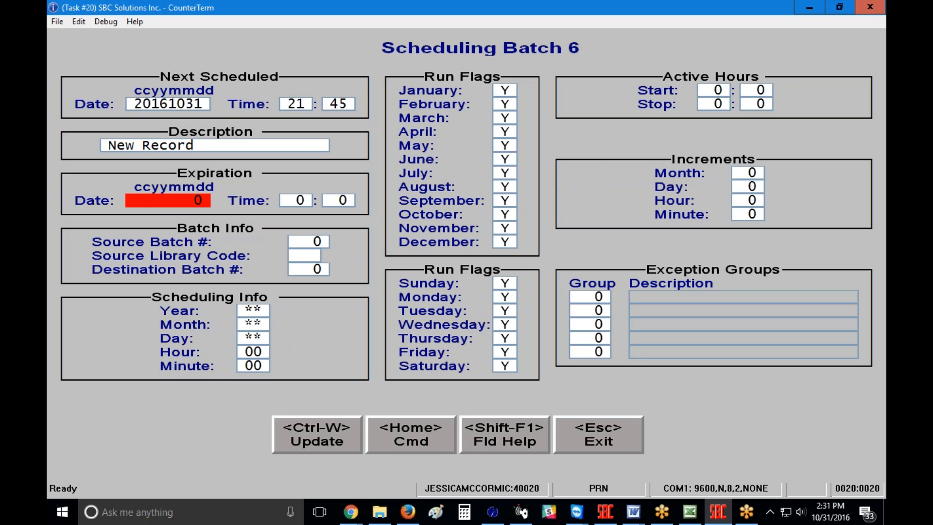
{"action": "key", "text": "Tab"}
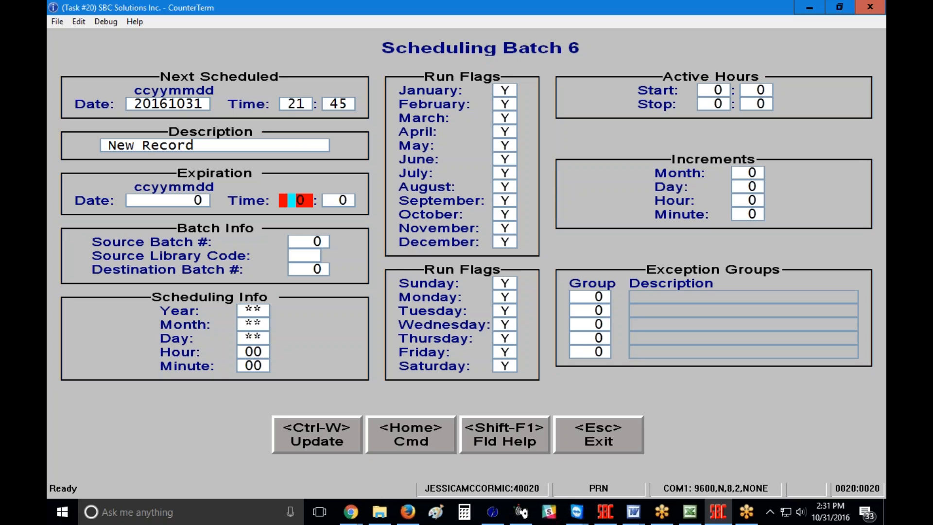
{"action": "key", "text": "Tab"}
{"action": "key", "text": "Tab"}
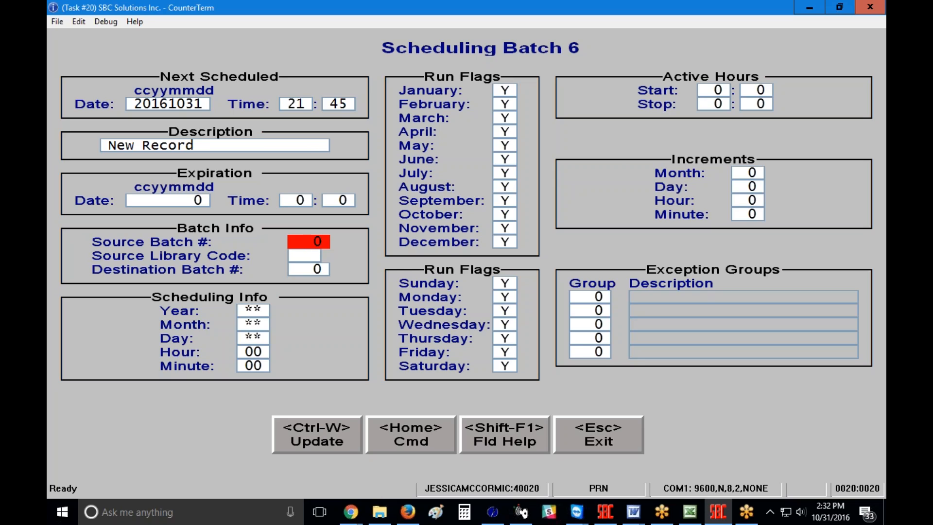
{"action": "type", "text": "5"}
{"action": "key", "text": "Return"}
{"action": "type", "text": "DP"}
{"action": "key", "text": "Return"}
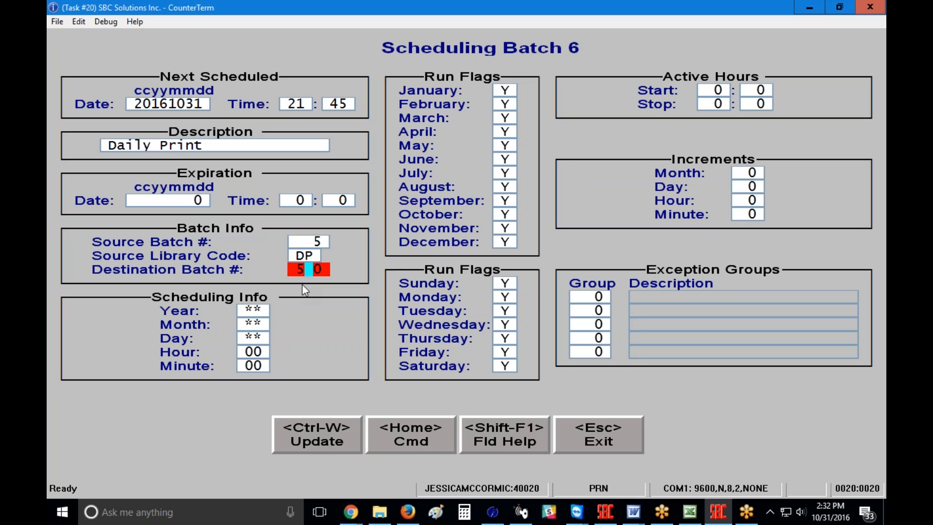
{"action": "key", "text": "Return"}
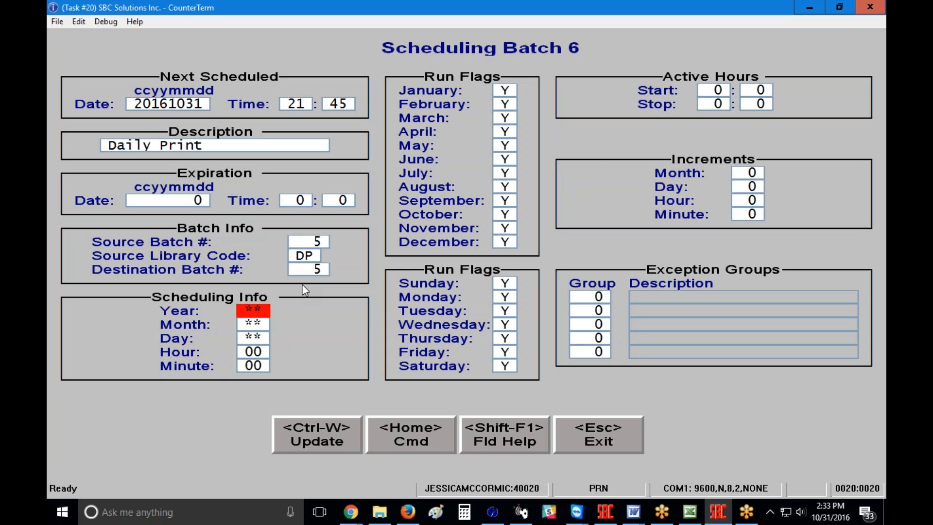
Set the record's scheduling info to year 16, month 10 and day 31
{"action": "type", "text": "16"}
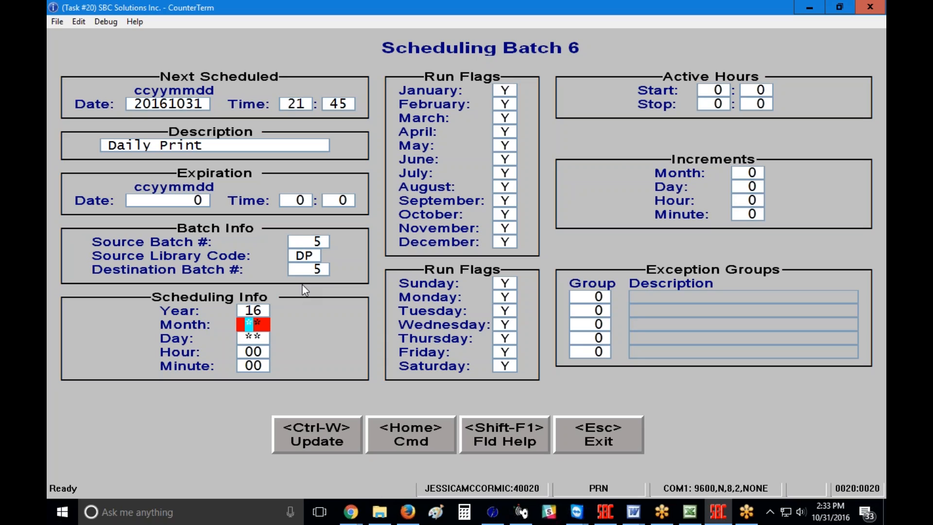
{"action": "type", "text": "10"}
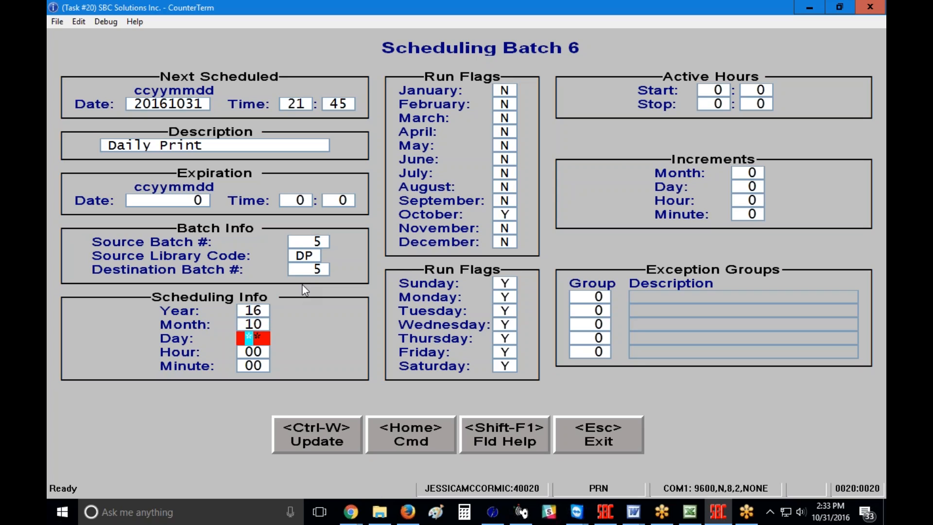
{"action": "type", "text": "31"}
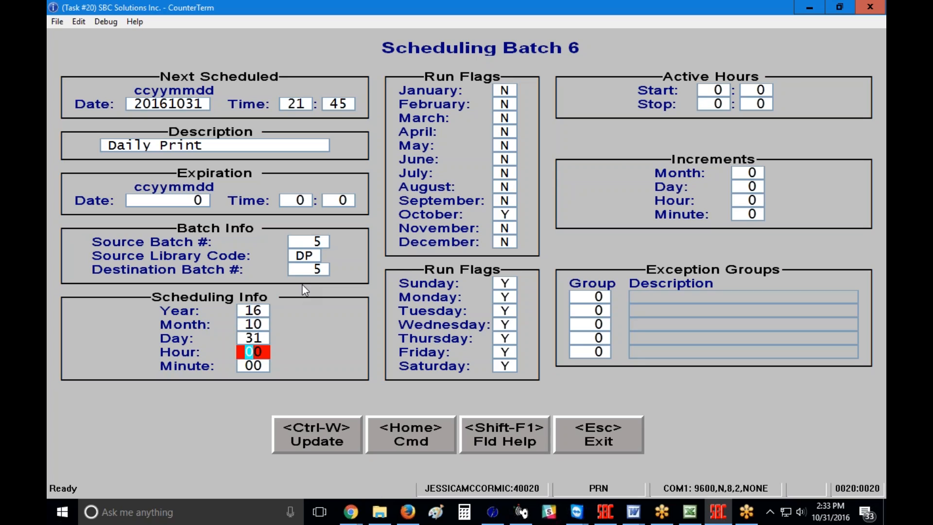
Set the scheduling year, month and day to ** wildcards, the hour to 21 and the minute to 45
{"action": "key", "text": "Up"}
{"action": "key", "text": "Up"}
{"action": "key", "text": "Up"}
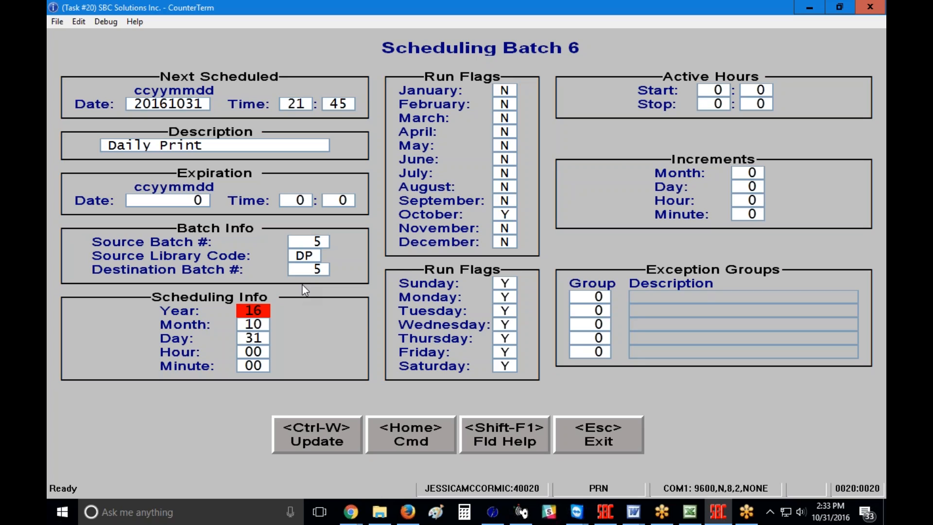
{"action": "type", "text": "**"}
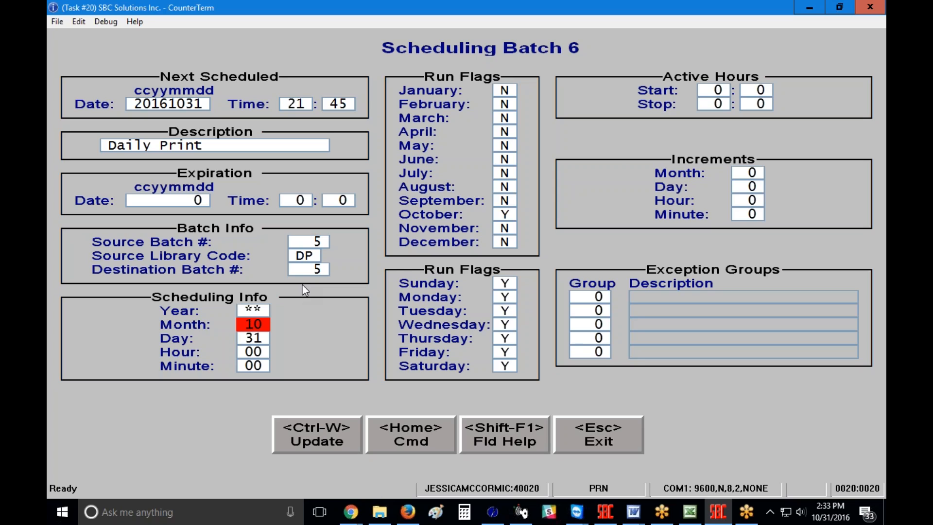
{"action": "type", "text": "**"}
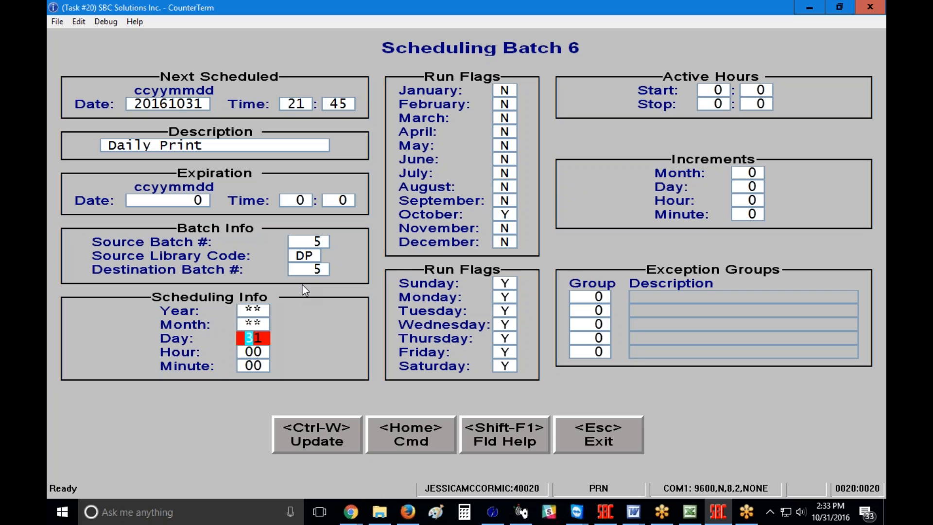
{"action": "type", "text": "**"}
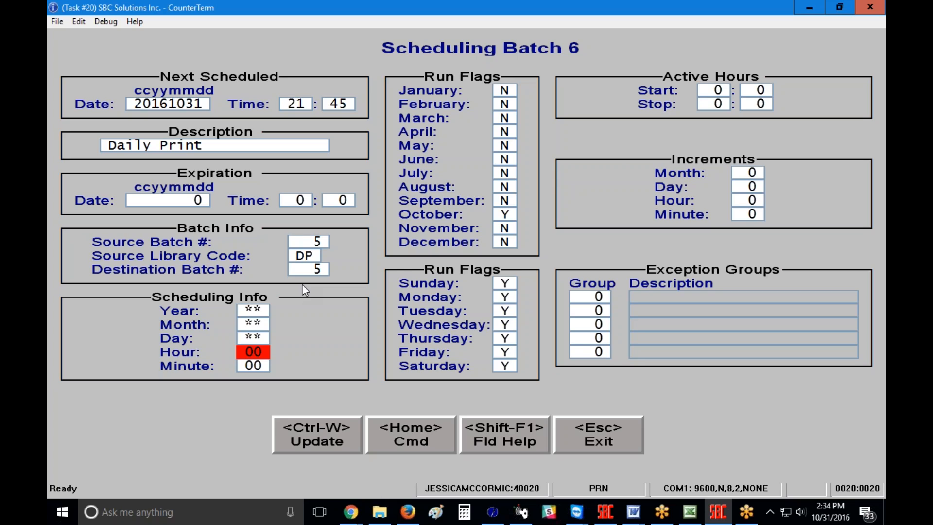
{"action": "type", "text": "21"}
{"action": "type", "text": "4"}
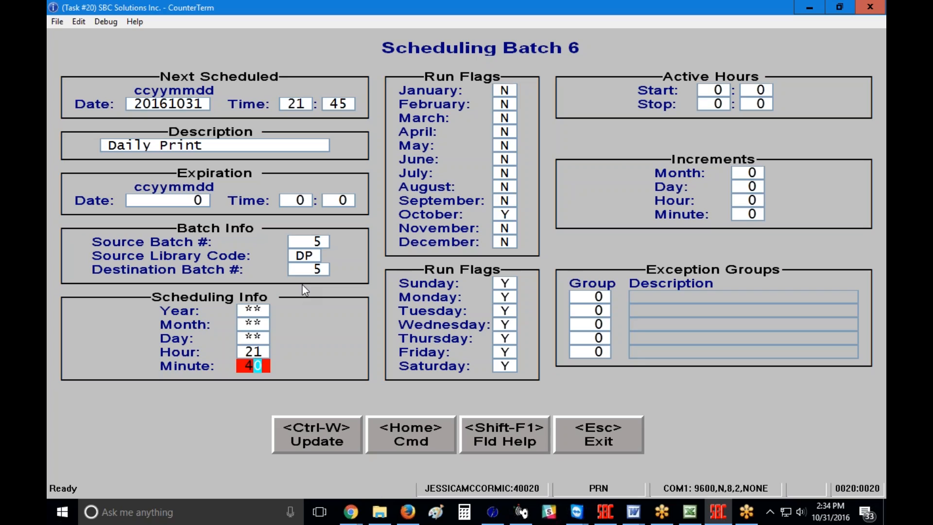
{"action": "type", "text": "5"}
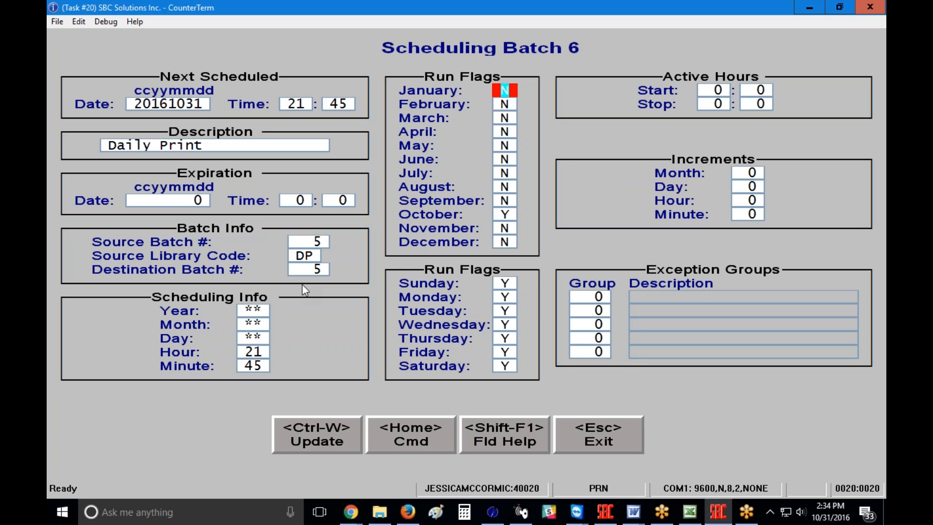
Set the run flags of all months from January to December to Y
{"action": "type", "text": "YYYYY"}
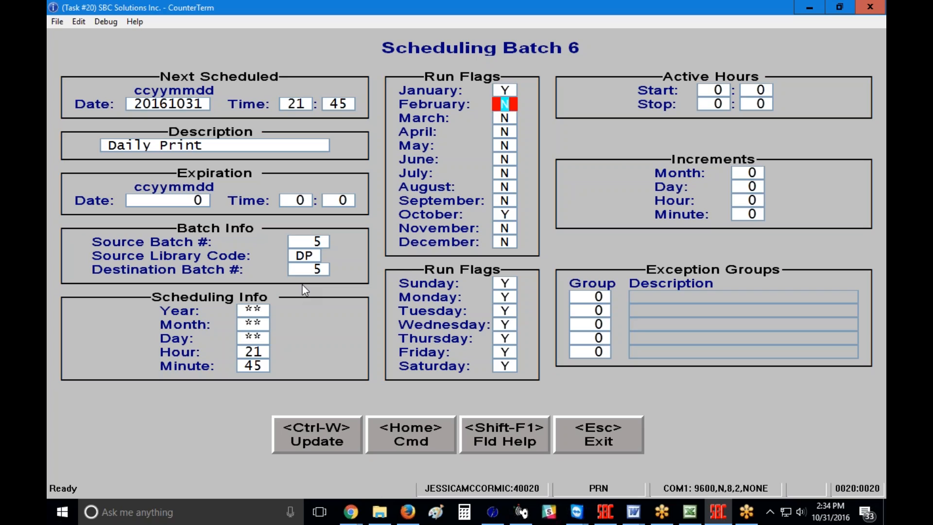
{"action": "type", "text": "YYYYY"}
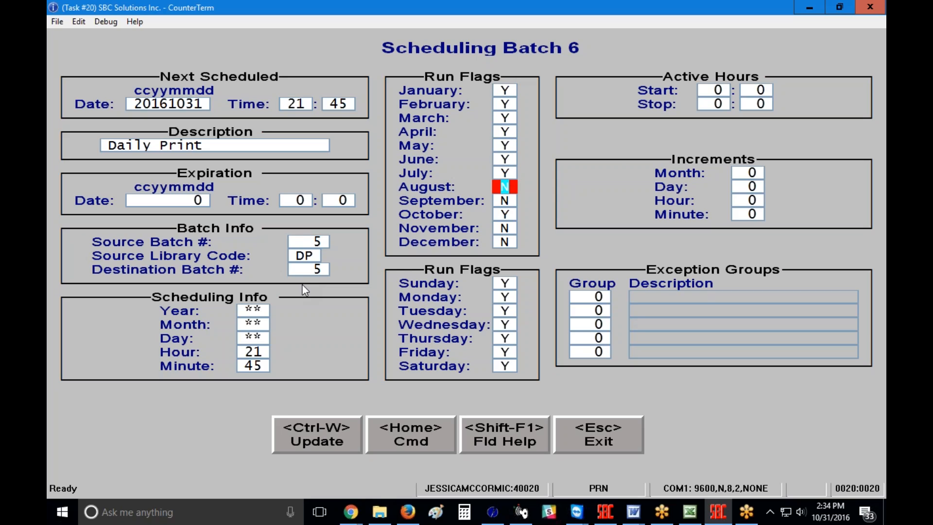
{"action": "type", "text": "Y"}
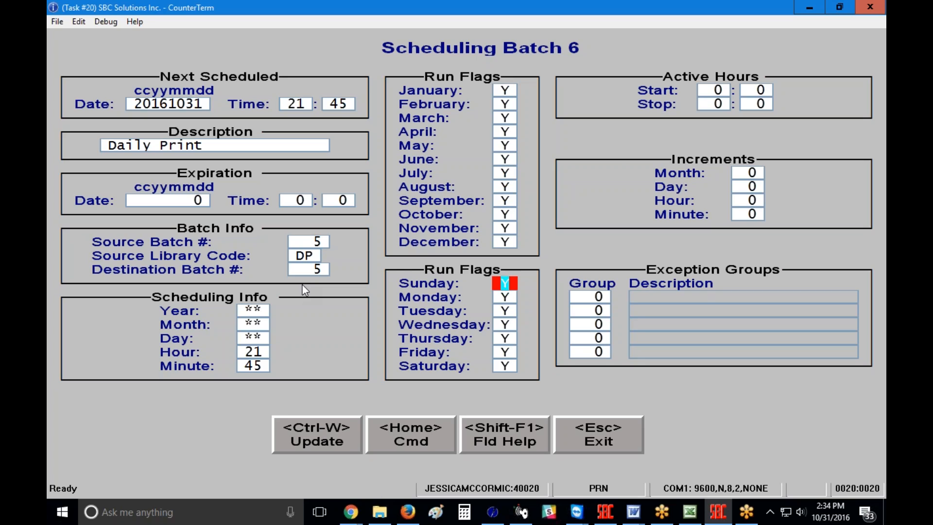
Set the Sunday run flag to N and keep Monday through Saturday at Y
{"action": "type", "text": "N"}
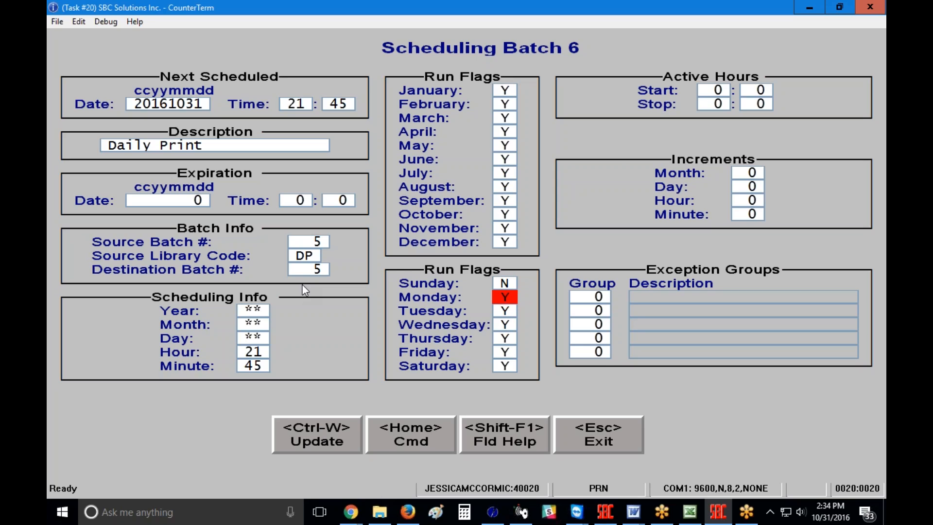
{"action": "key", "text": "Return"}
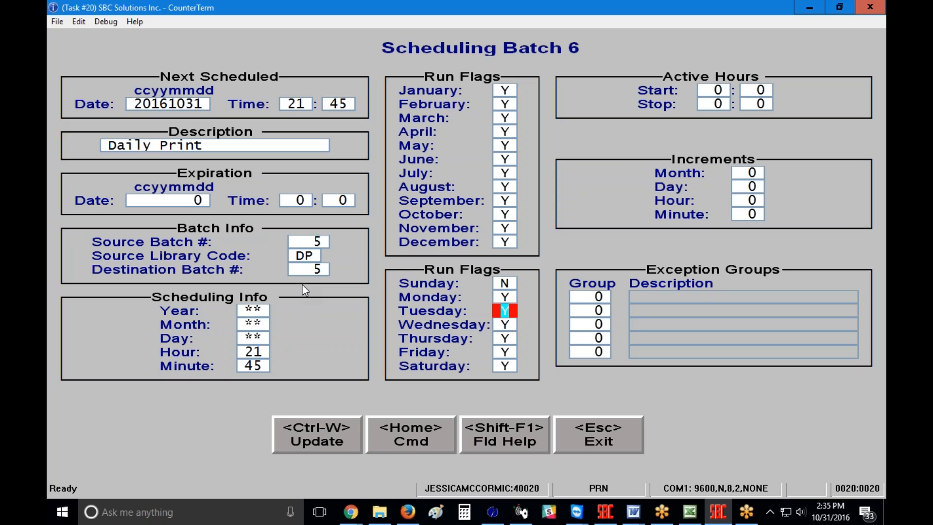
{"action": "key", "text": "Return"}
{"action": "key", "text": "Return"}
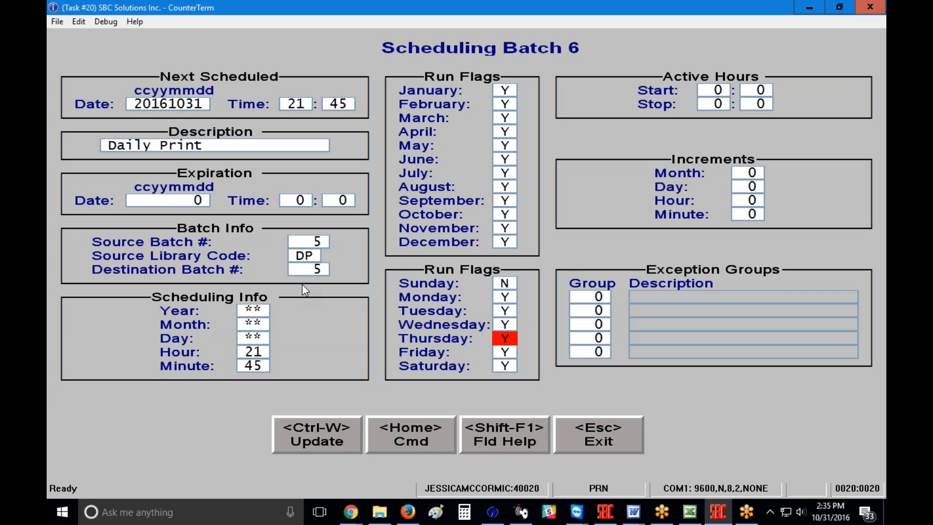
{"action": "key", "text": "Return"}
{"action": "key", "text": "Return"}
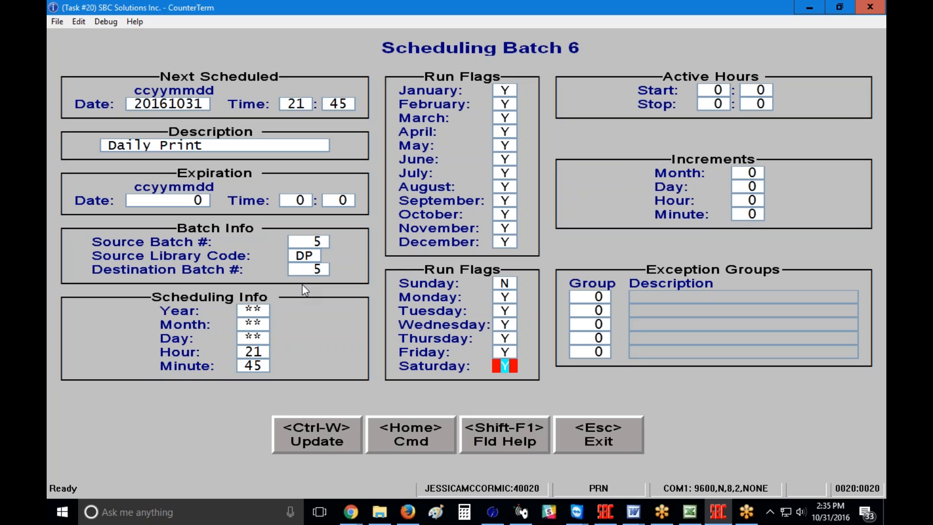
{"action": "key", "text": "Return"}
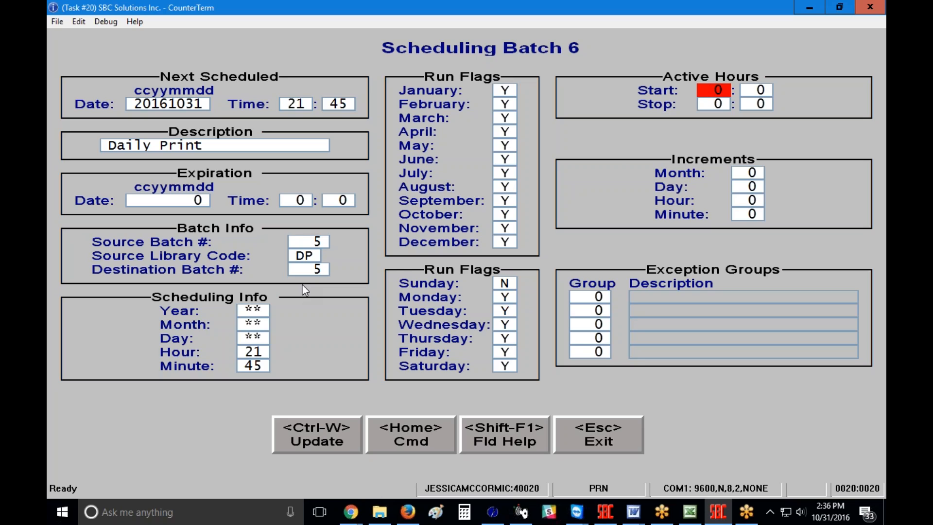
Leave the active hours at 0 and set the day increment to 1, keeping the other increments at 0
{"action": "key", "text": "Tab"}
{"action": "key", "text": "Tab"}
{"action": "key", "text": "Tab"}
{"action": "key", "text": "Tab"}
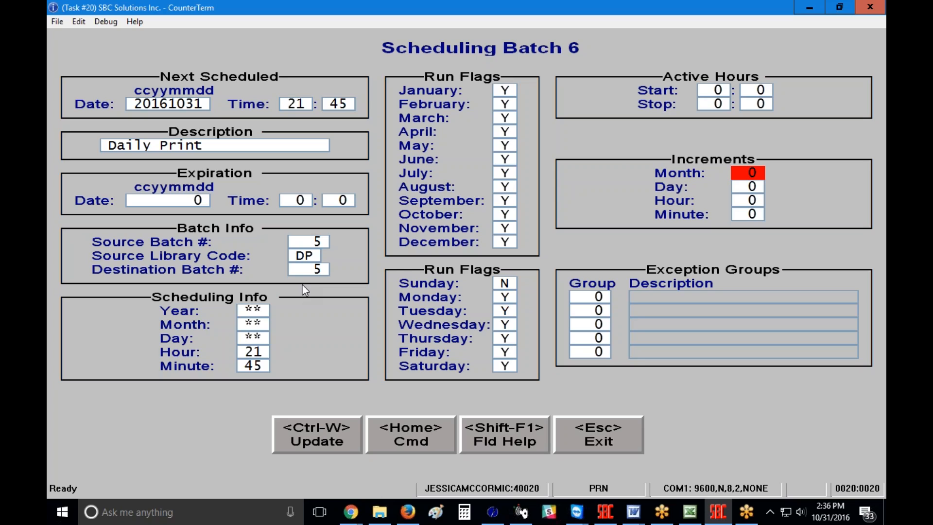
{"action": "key", "text": "Return"}
{"action": "type", "text": "1"}
{"action": "key", "text": "Return"}
{"action": "key", "text": "Return"}
{"action": "key", "text": "Return"}
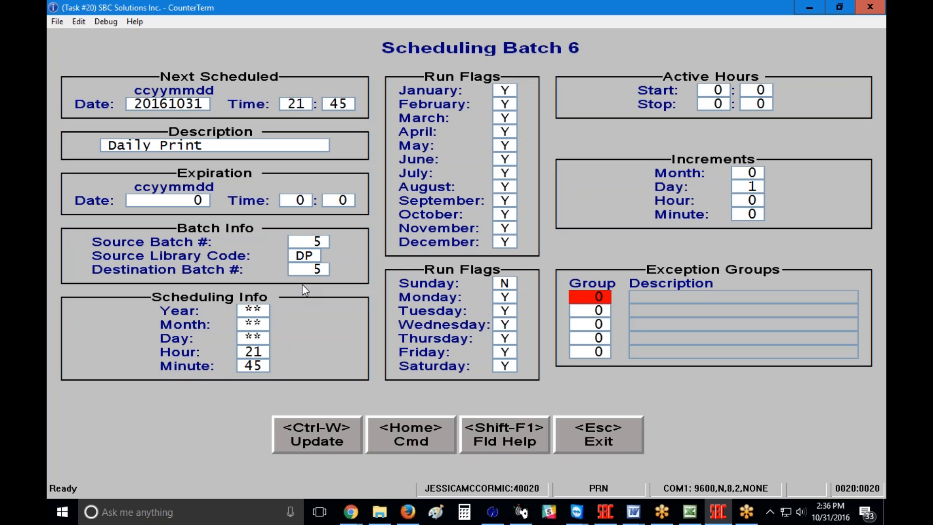
Leave all five exception groups at 0 and save the Daily Print schedule record
{"action": "key", "text": "Down"}
{"action": "key", "text": "Down"}
{"action": "key", "text": "Down"}
{"action": "key", "text": "Down"}
{"action": "key", "text": "Down"}
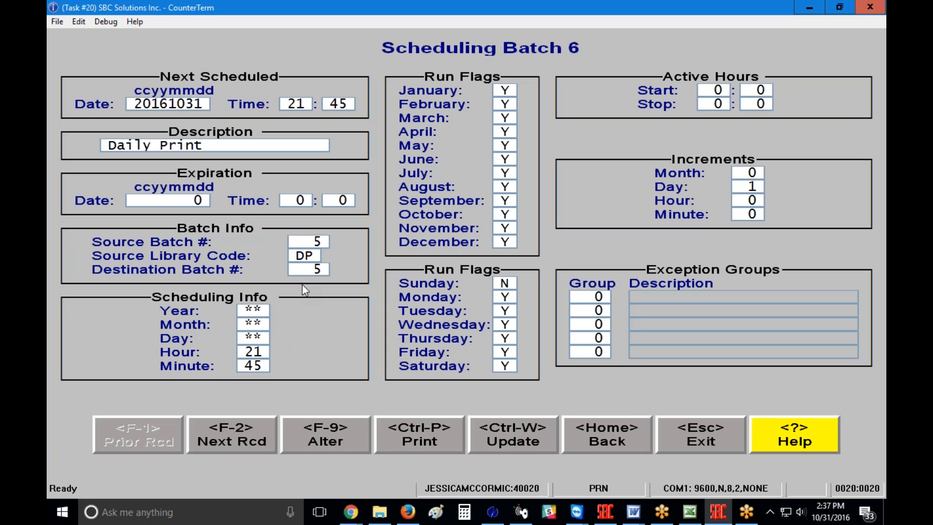
{"action": "left_click", "coordinate": [531, 441]}
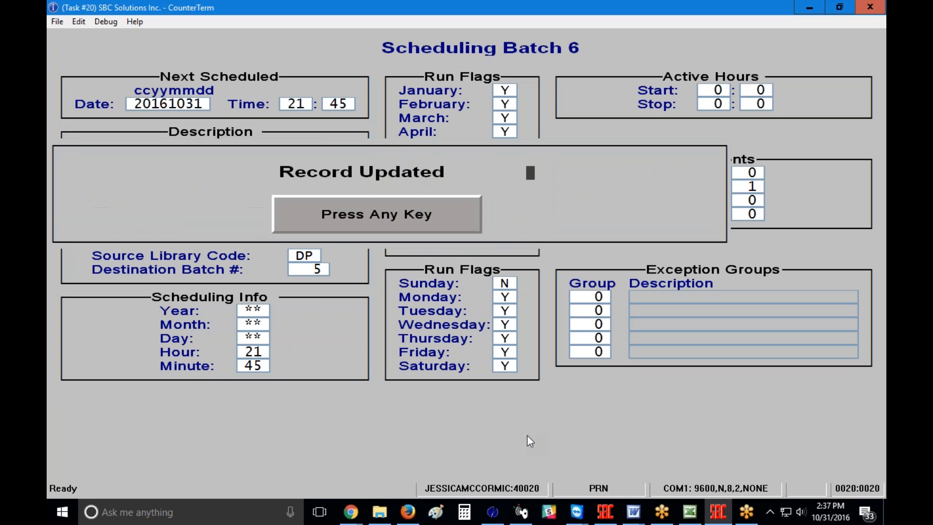
{"action": "left_click", "coordinate": [404, 215]}
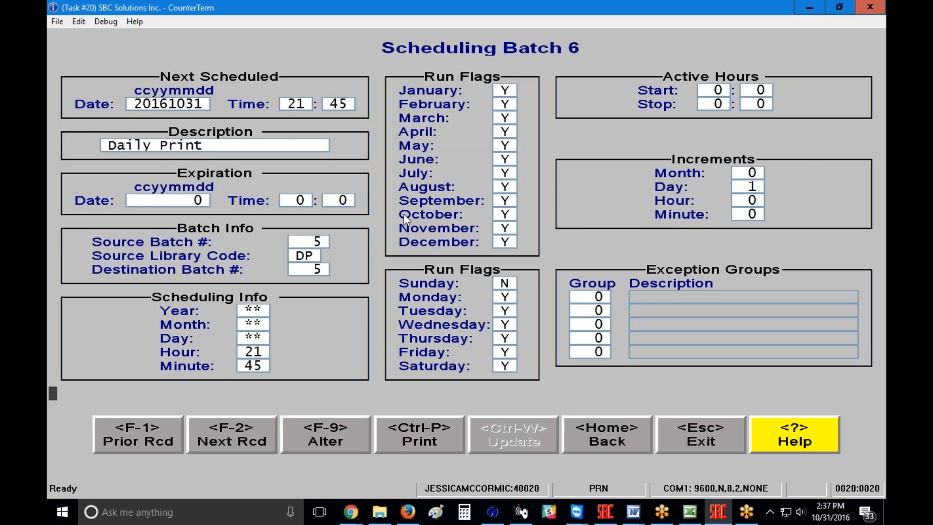
Return to the Scheduling Batch 6 list and activate the batch scheduler
{"action": "key", "text": "Escape"}
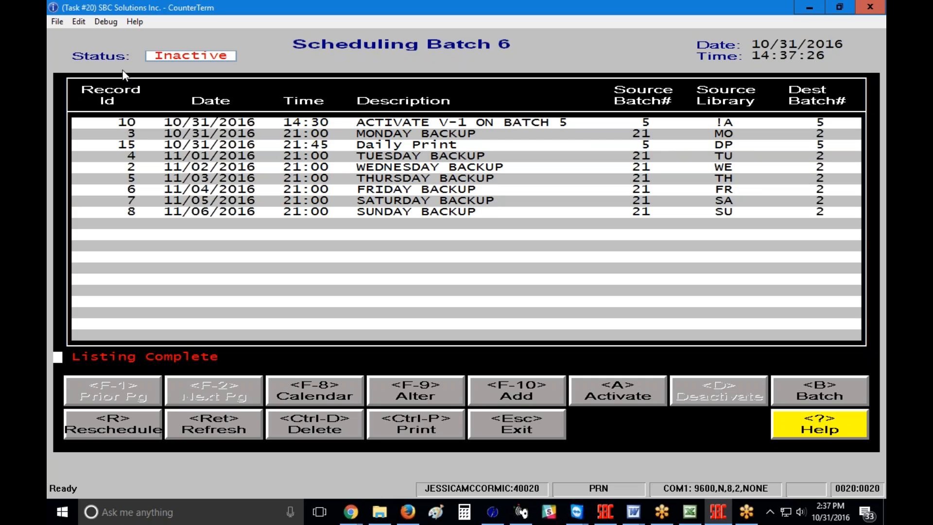
{"action": "key", "text": "a"}
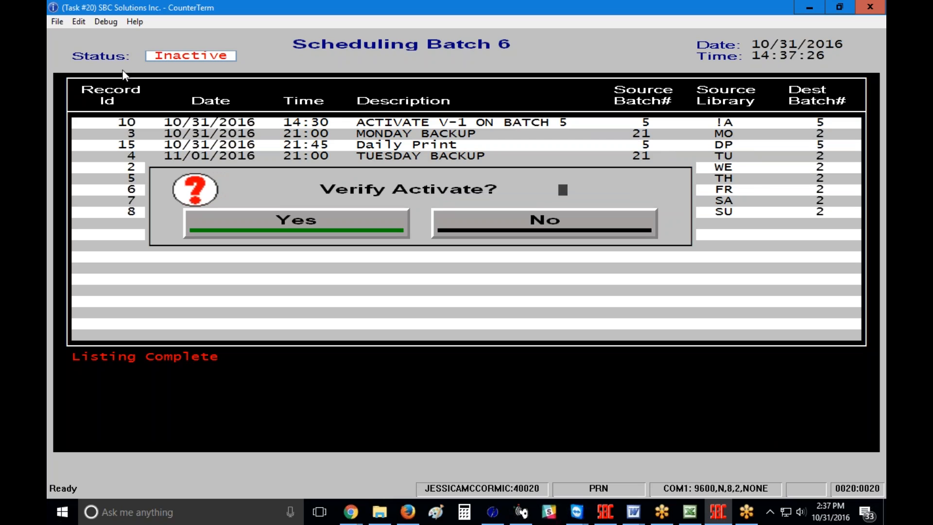
{"action": "key", "text": "Return"}
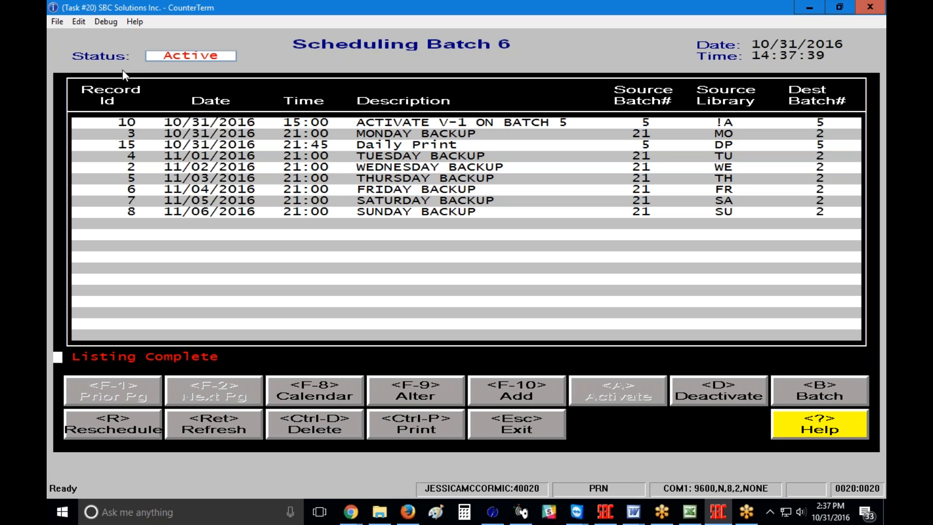
Open the status of batch reports for report batch 5 and deactivate that batch
{"action": "key", "text": "Escape"}
{"action": "key", "text": "Up"}
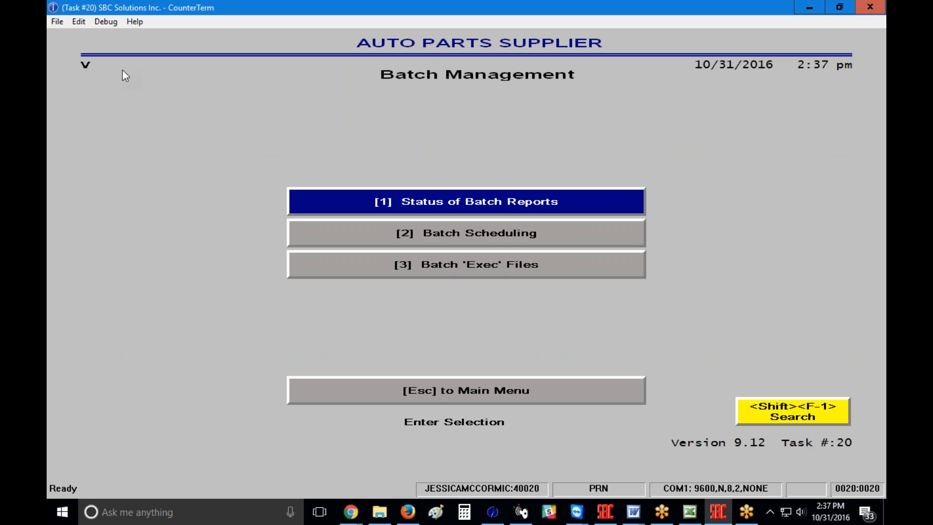
{"action": "key", "text": "Return"}
{"action": "key", "text": "Return"}
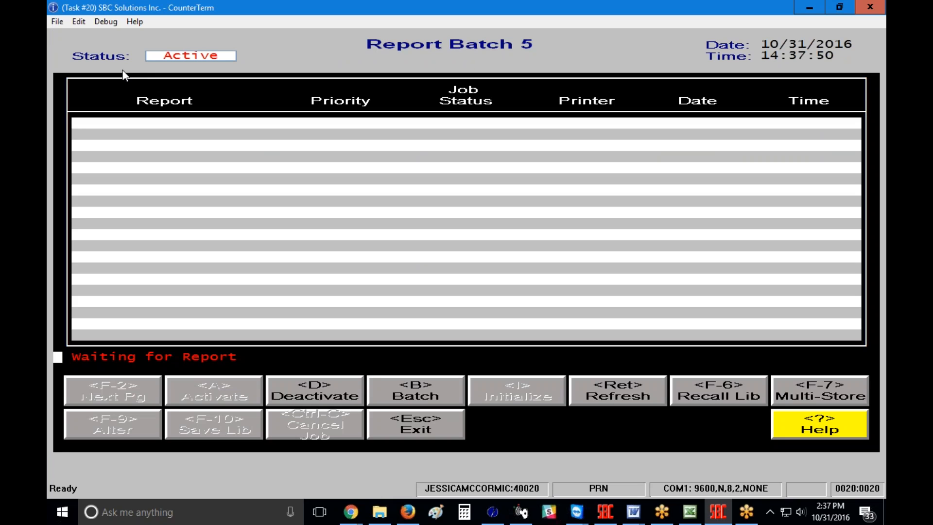
{"action": "key", "text": "d"}
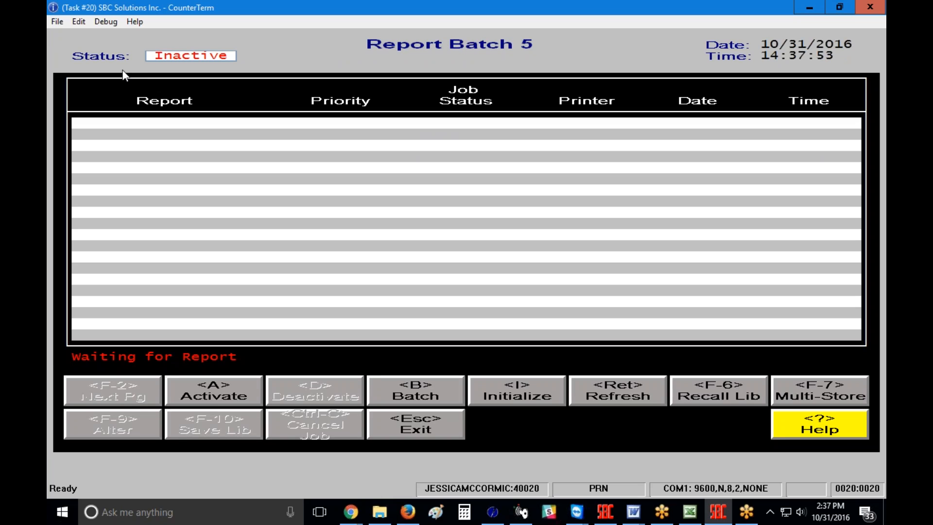
Recall the DP Daily Print library job into report batch 5, then return to the main menu
{"action": "type", "text": "b"}
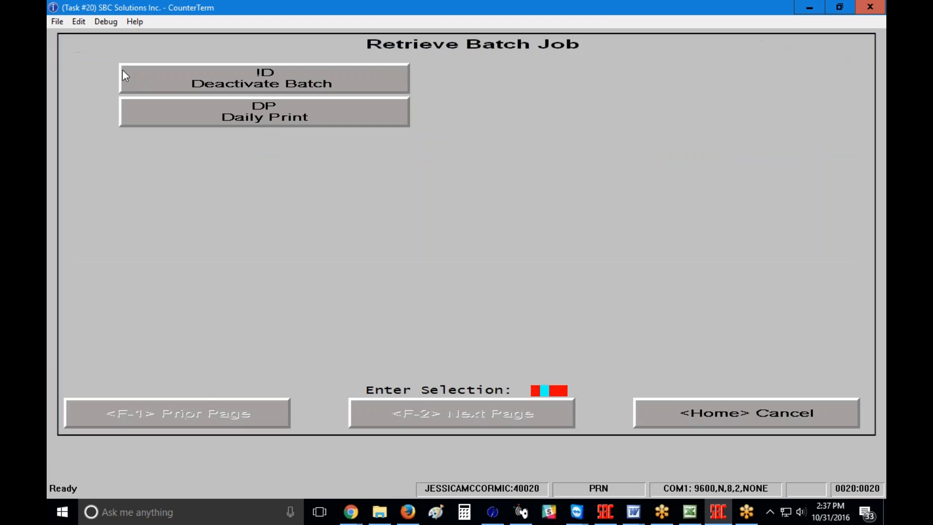
{"action": "type", "text": "DP"}
{"action": "key", "text": "Return"}
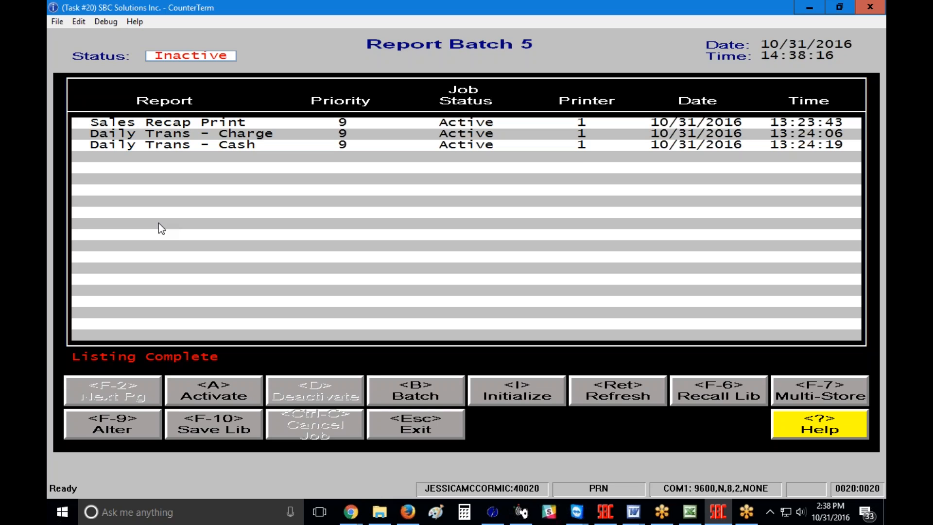
{"action": "key", "text": "Escape"}
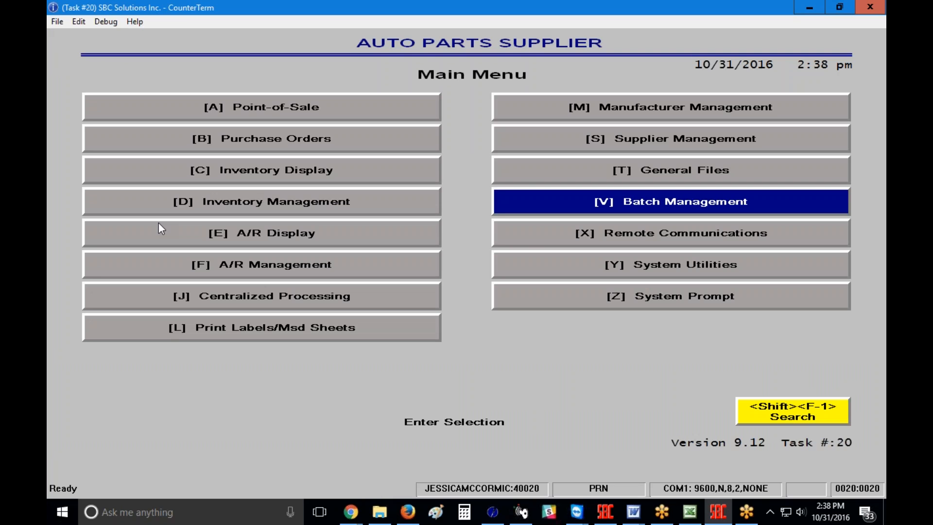